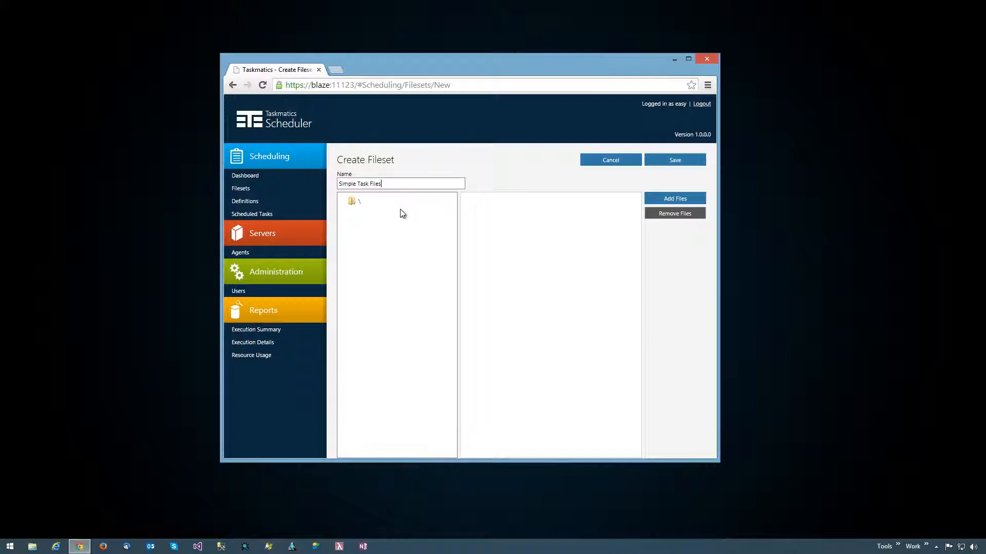
Add MyCustomTaskProject.exe from the project's Debug folder to the Simple Task Files fileset and save the fileset
left_click(667, 200)
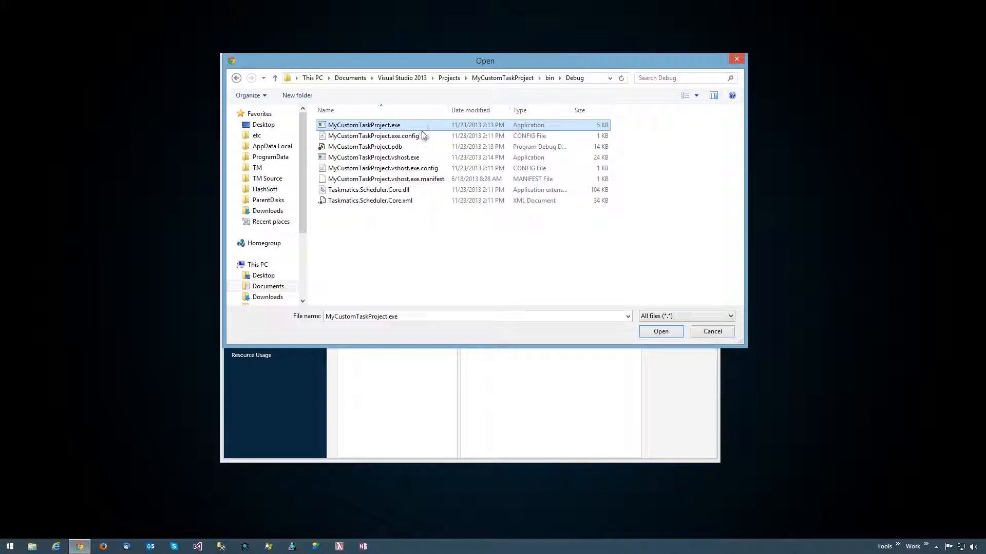
left_click(665, 332)
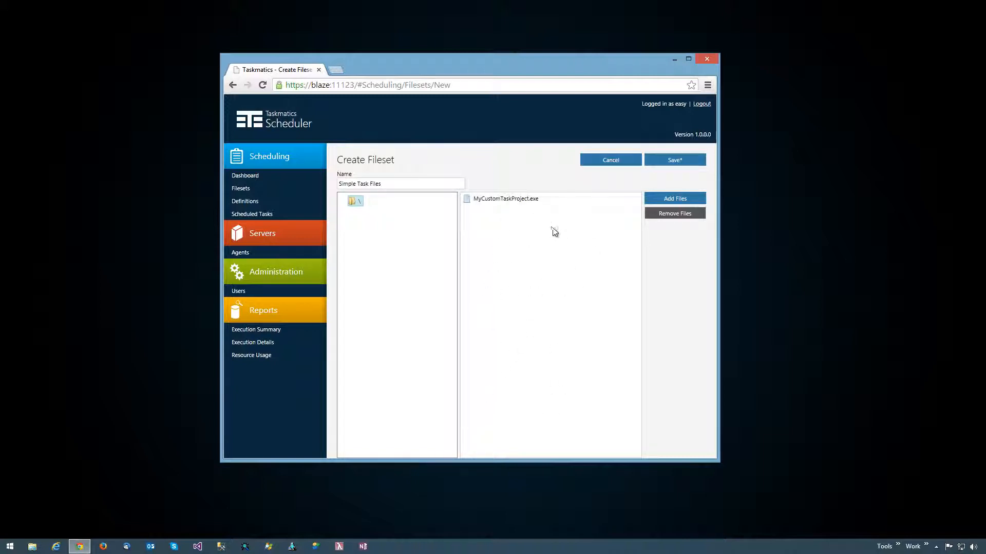
left_click(697, 160)
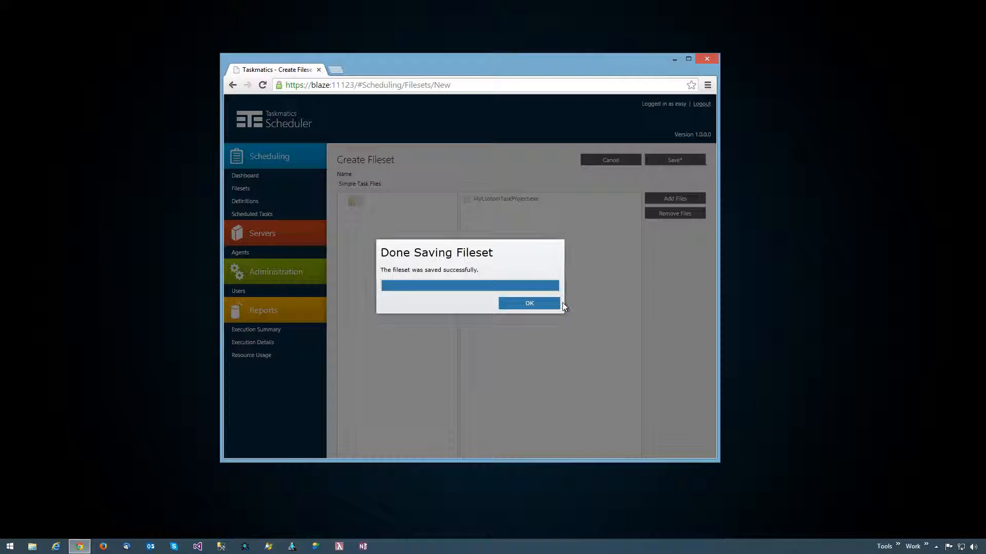
left_click(526, 304)
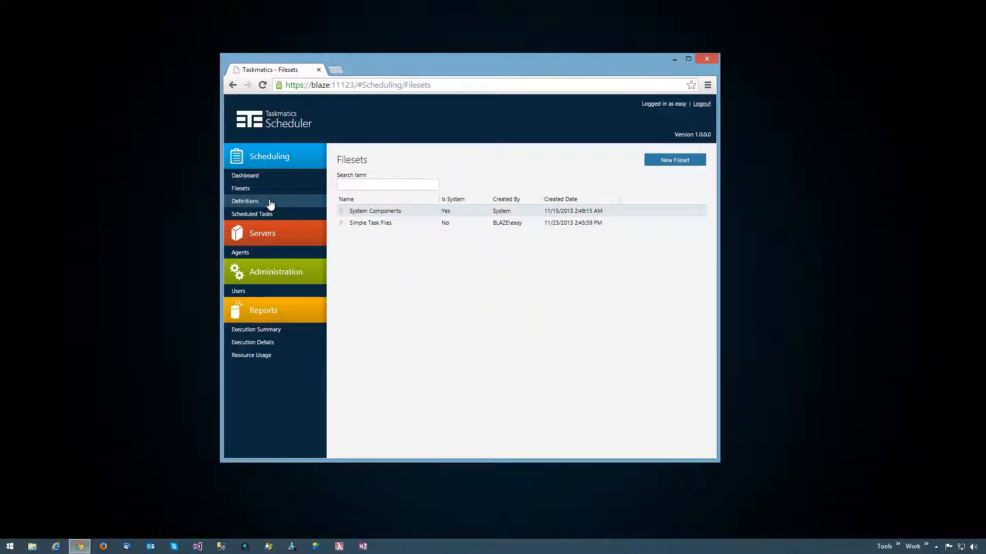
Examine the list of existing definitions, widening the Class column to read the full class names
left_click(270, 204)
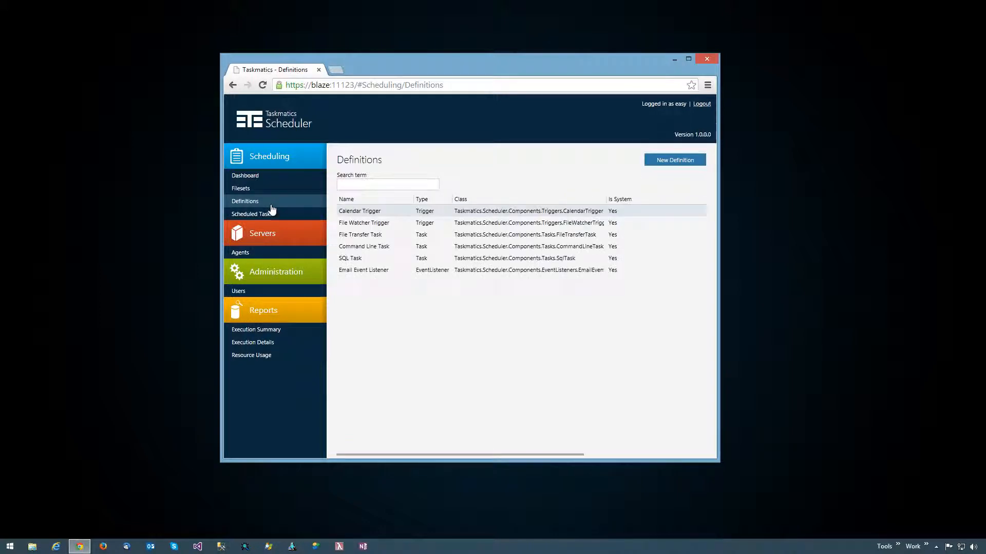
left_click_drag(606, 201, 642, 200)
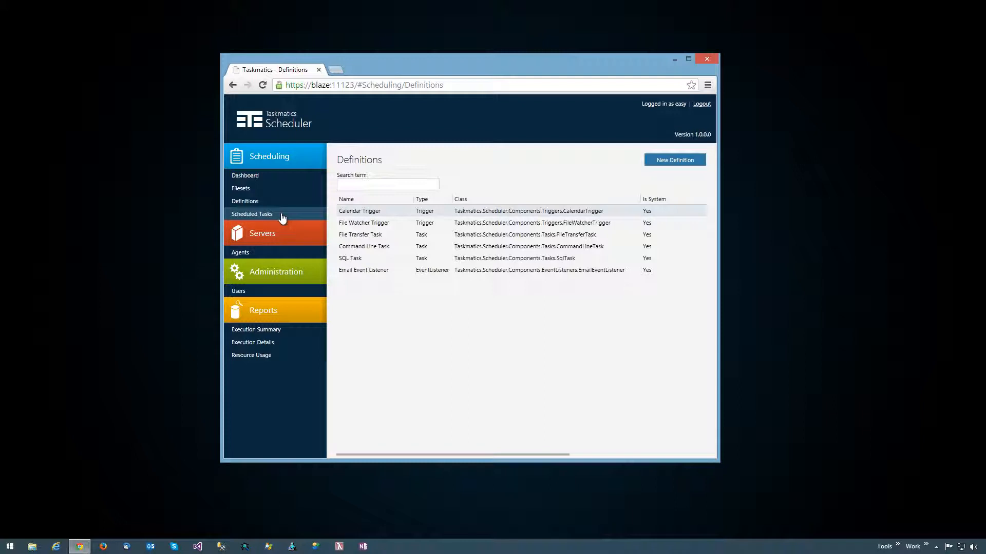
left_click(371, 258)
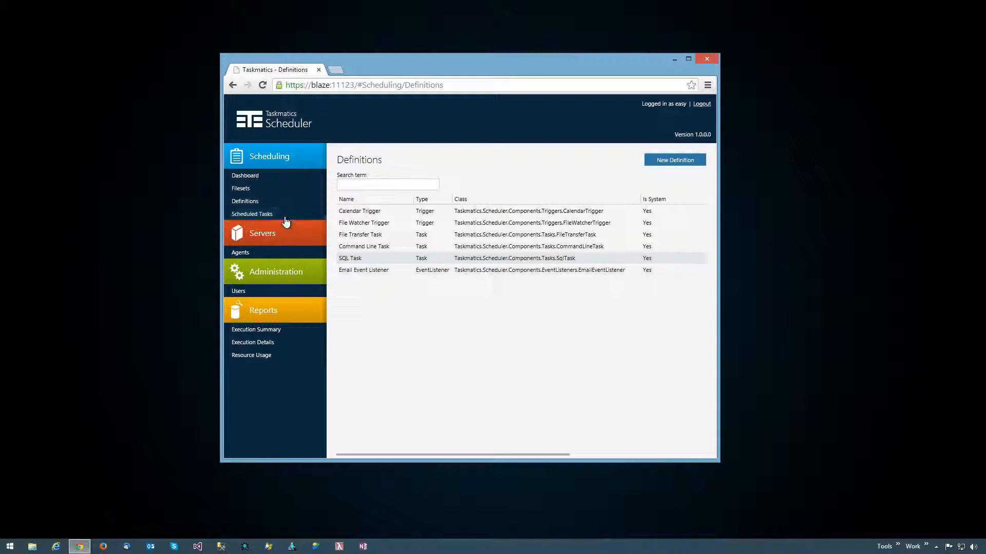
left_click(374, 260)
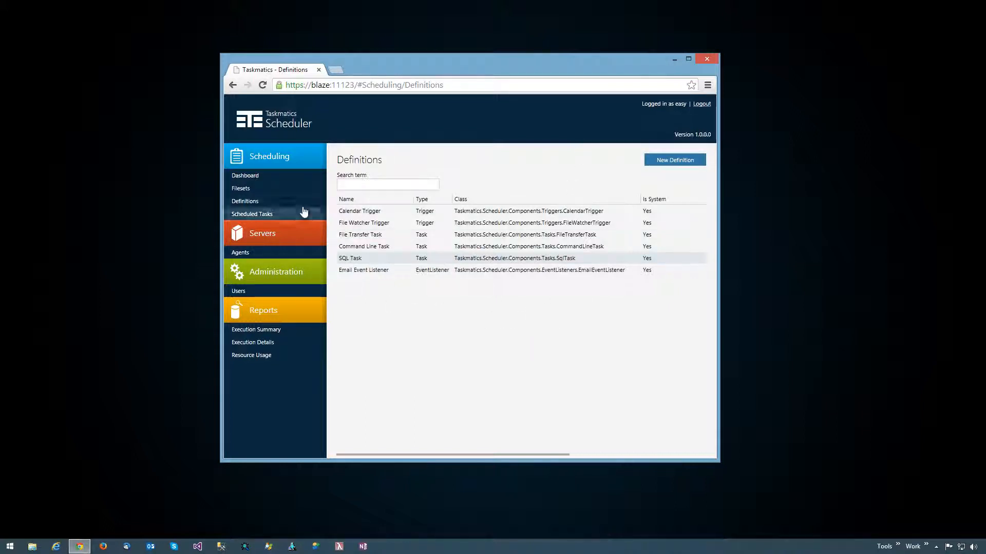
Start a new definition named Simple Task, of type Task, using the Simple Task Files fileset
left_click(674, 161)
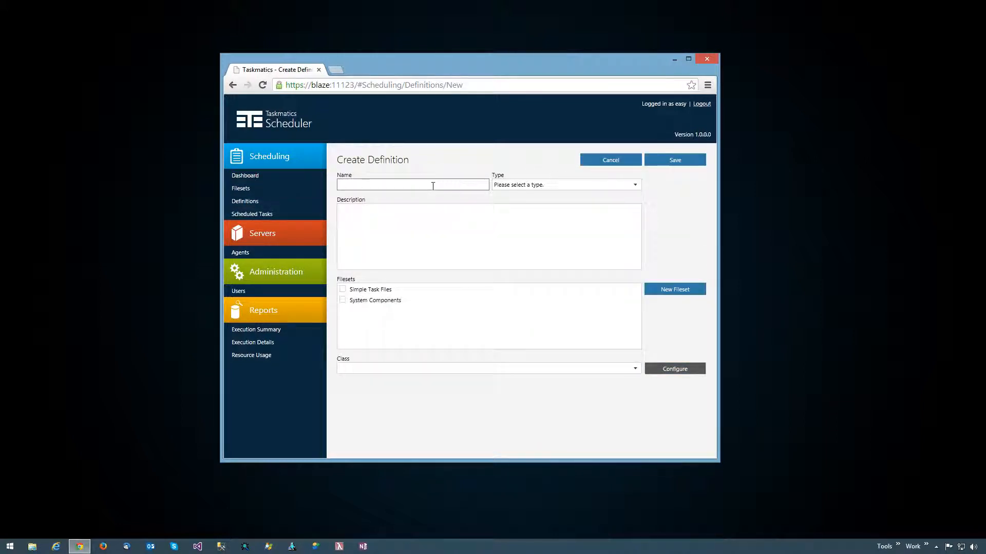
type("Simple Task")
left_click(535, 186)
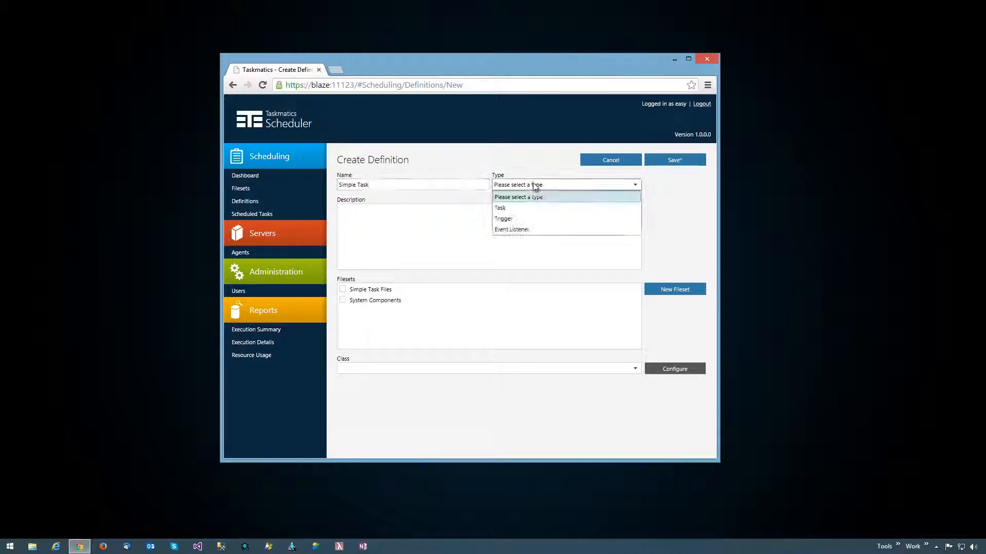
left_click(519, 208)
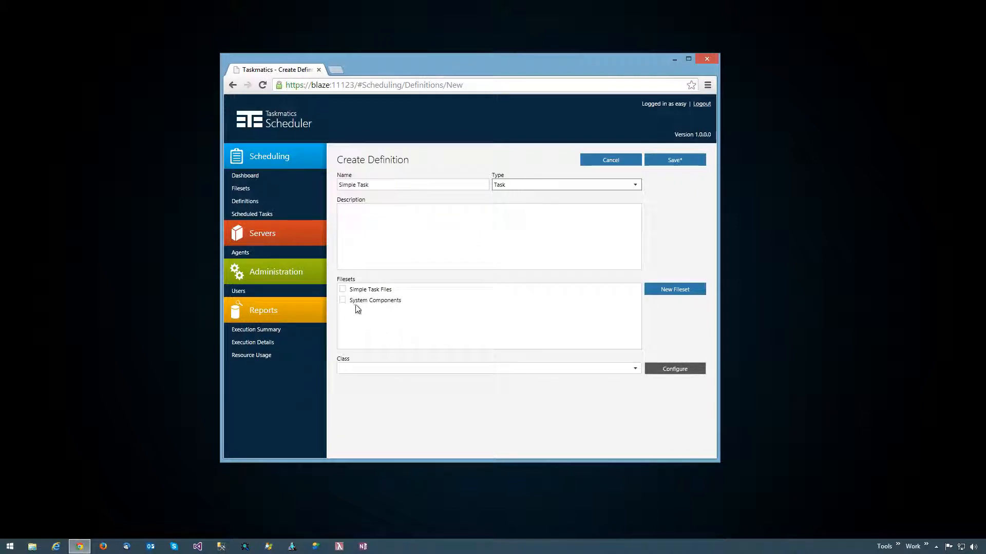
left_click(342, 290)
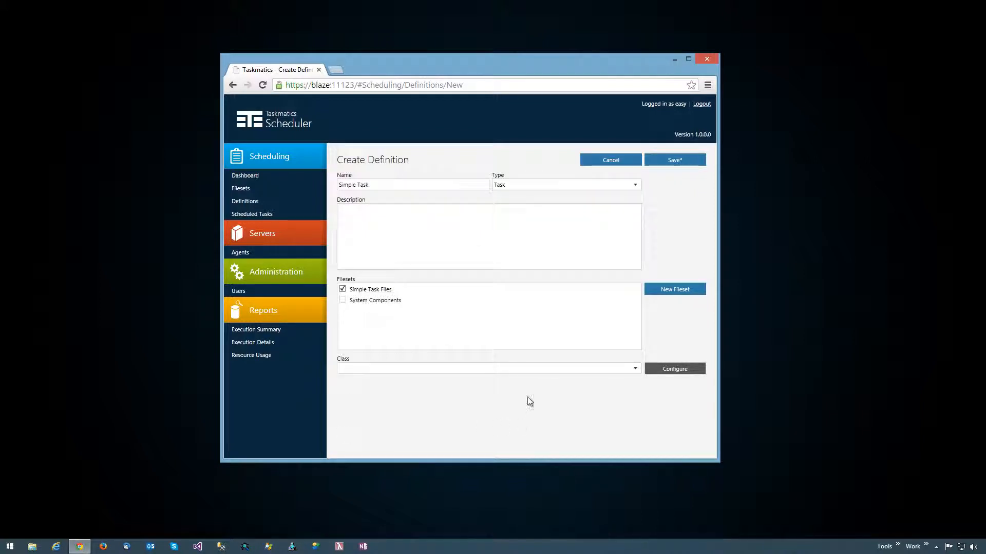
Assign the SimpleTask class to the definition, check its configuration options and save the definition
left_click(440, 369)
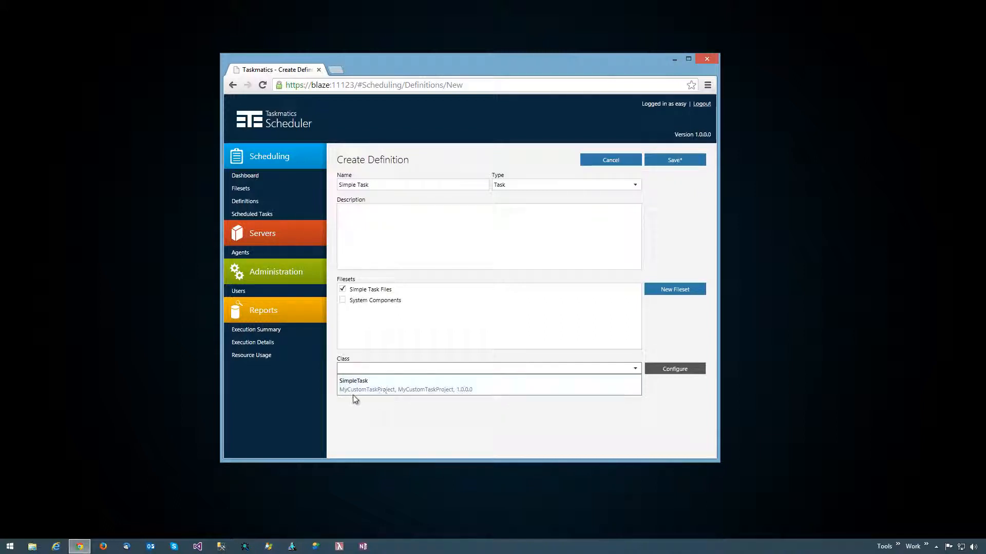
left_click(397, 381)
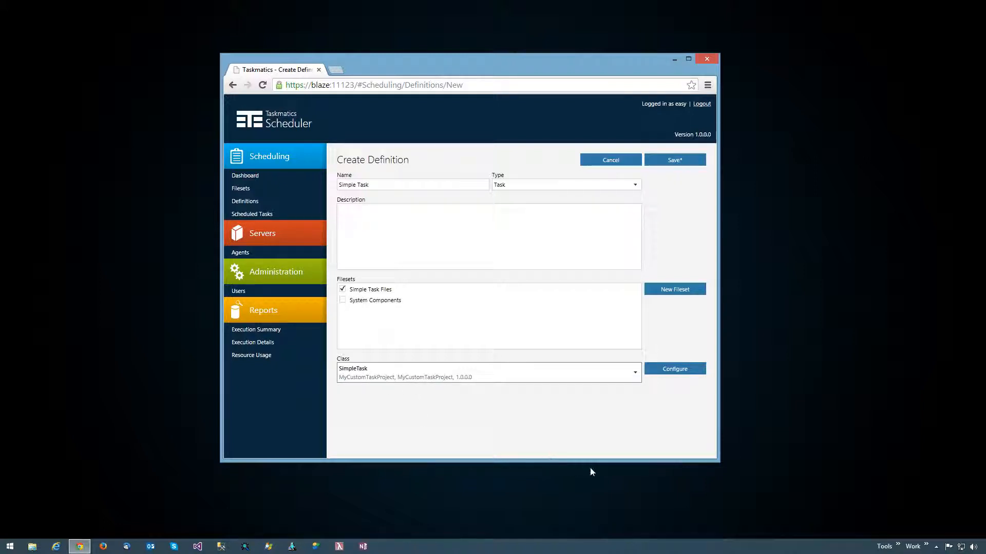
left_click(701, 370)
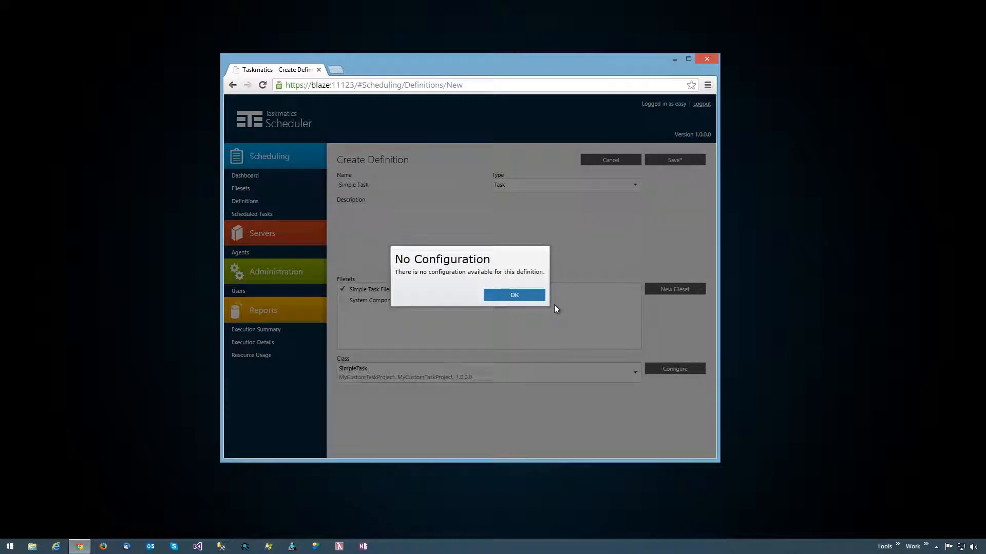
left_click(536, 296)
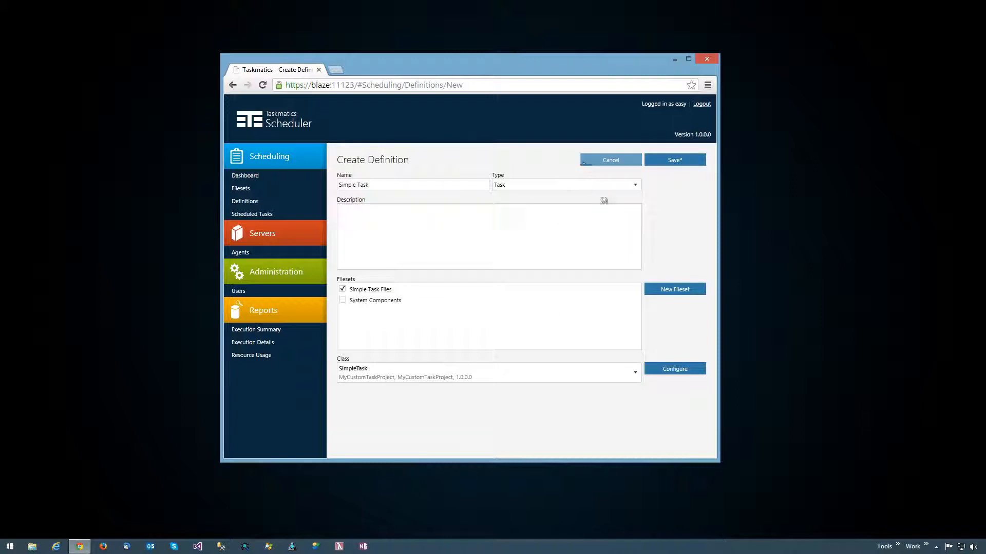
left_click(682, 164)
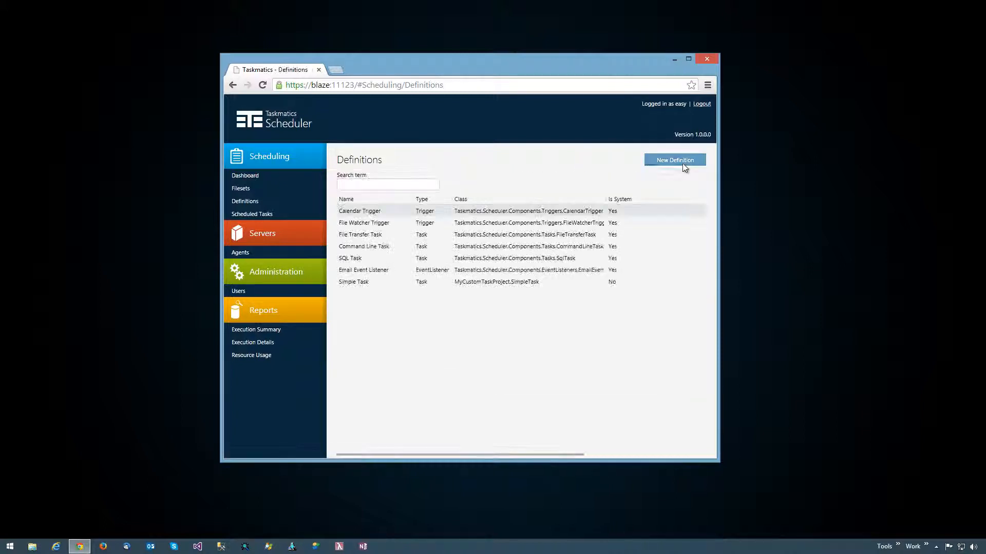
Start a new scheduled task named Simple Task that uses the Simple Task definition
left_click(263, 214)
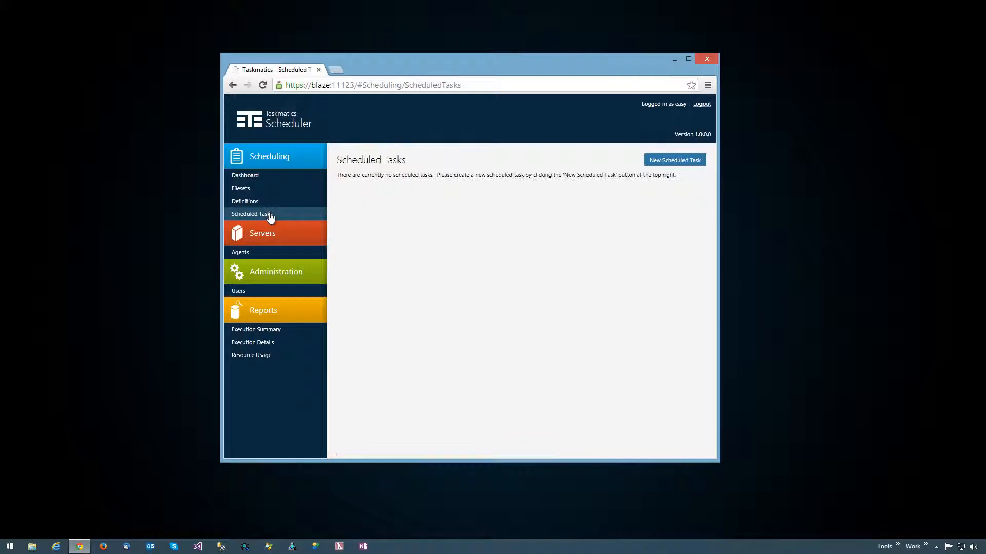
left_click(675, 160)
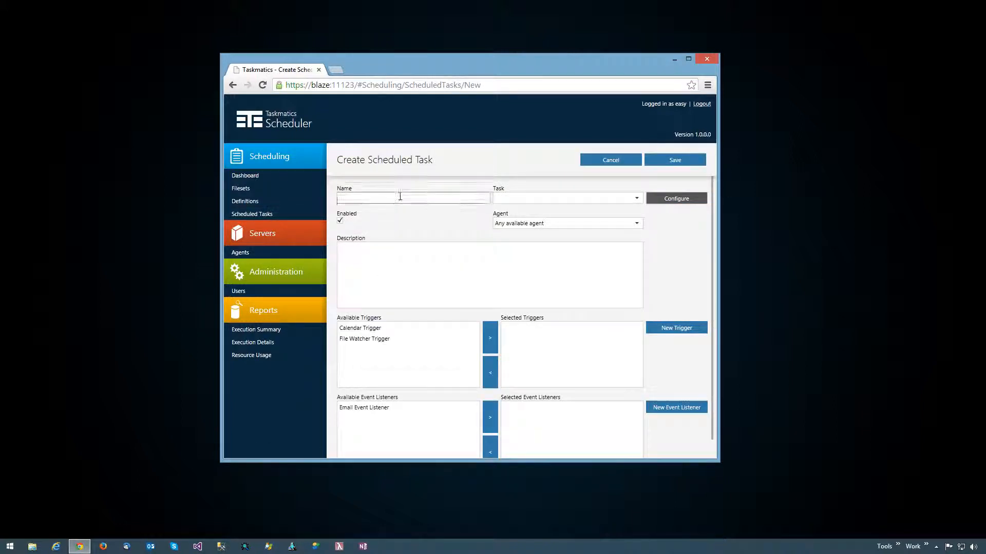
left_click(399, 197)
type("Simple Task")
left_click(517, 202)
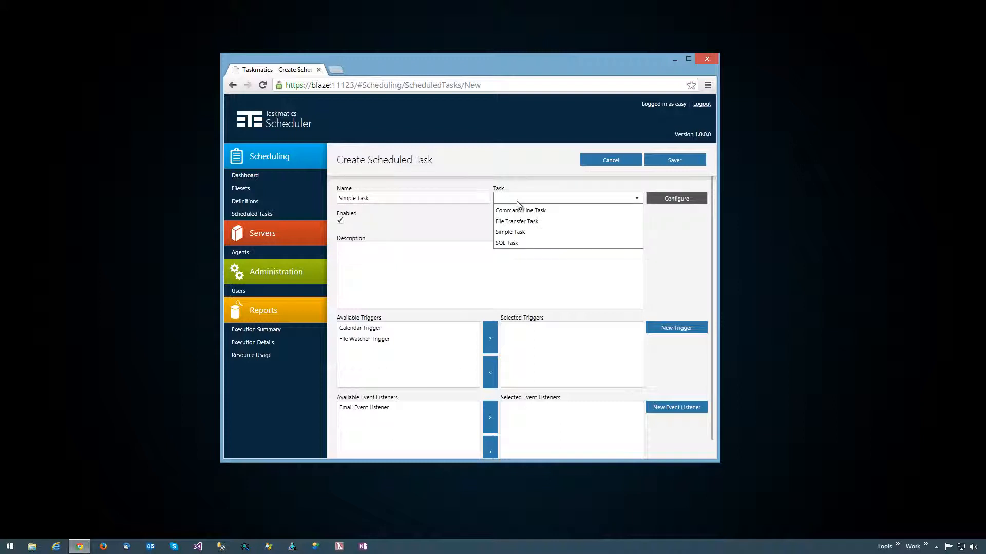
left_click(532, 235)
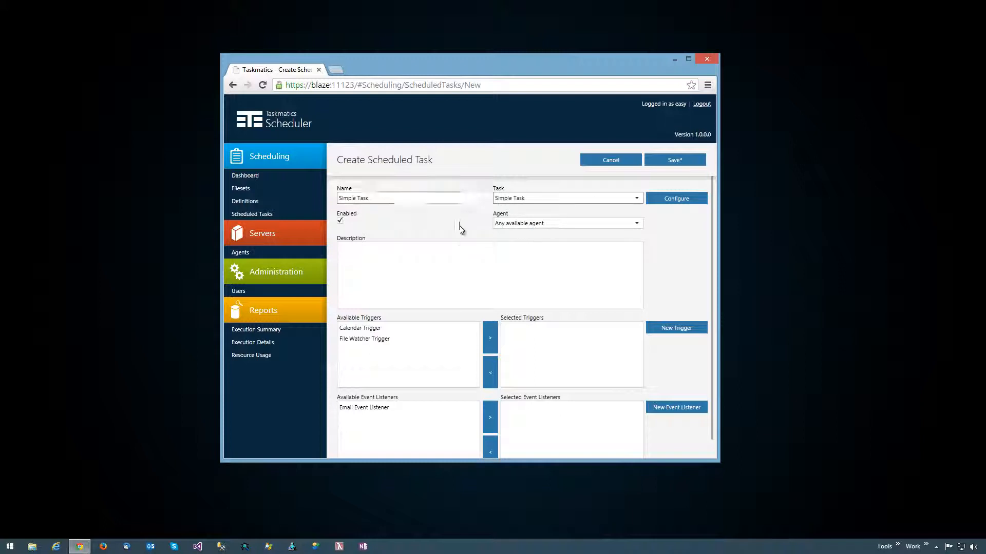
Let the scheduled task run on any available agent, leave its description empty and save it
left_click(534, 223)
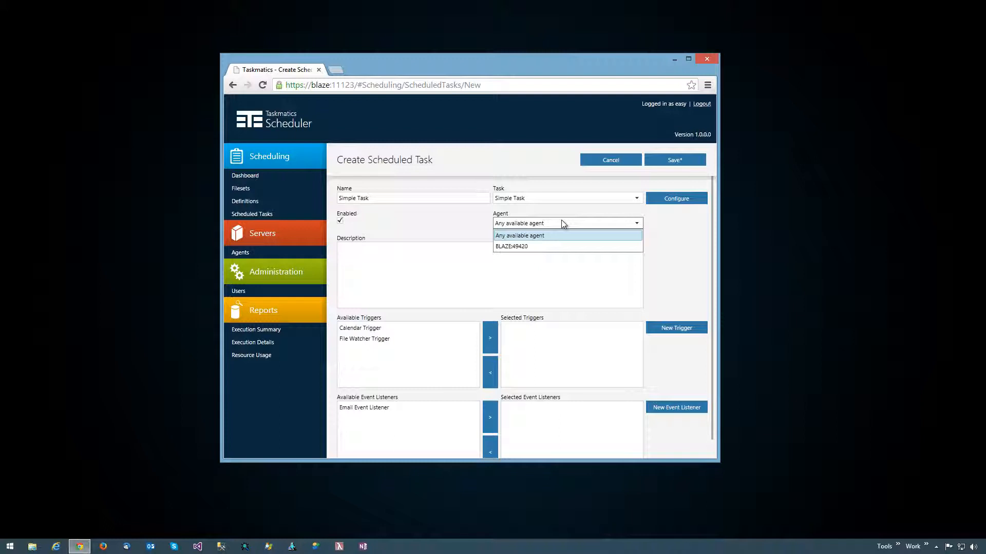
left_click(513, 239)
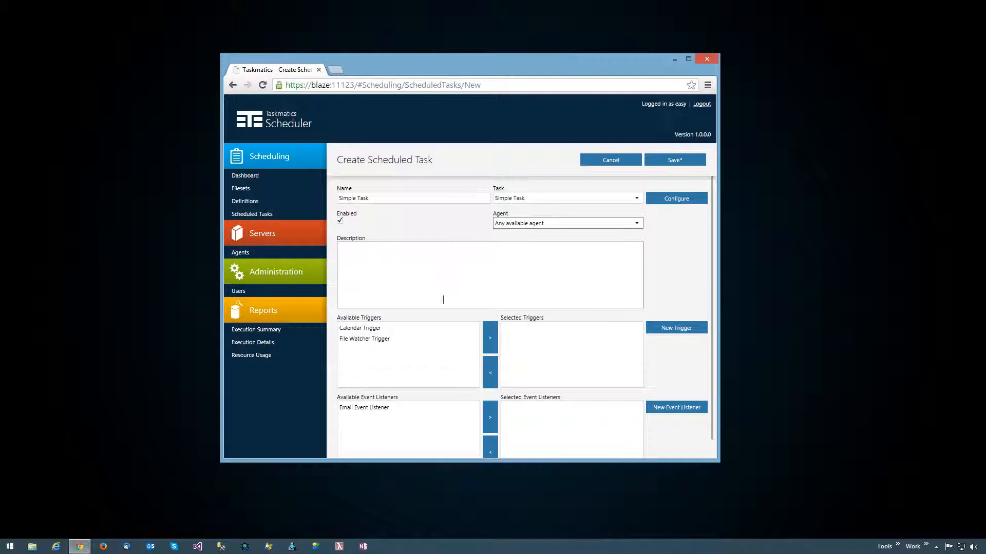
left_click(379, 265)
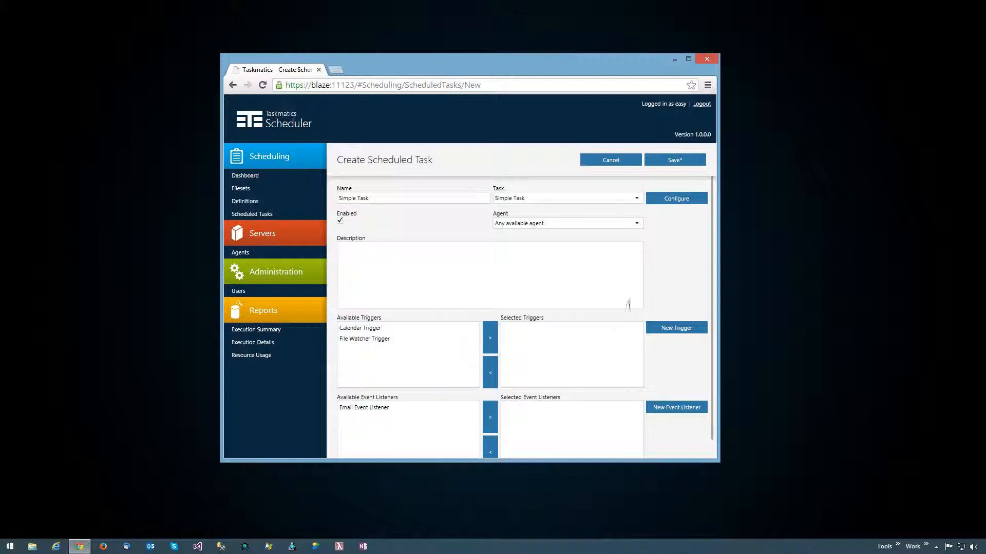
left_click(699, 162)
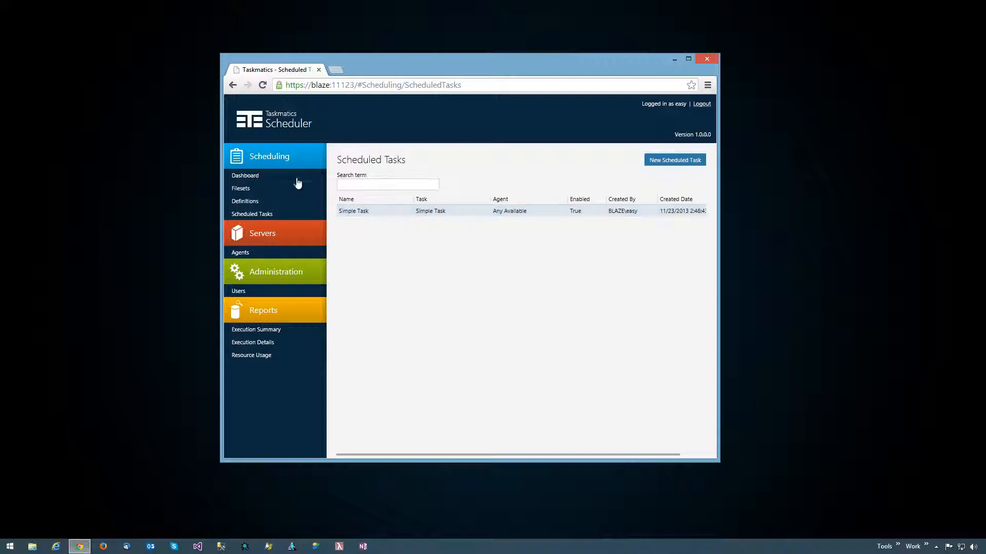
Run Simple Task from the scheduled tasks dashboard and open its task instance to examine the live trace and resource usage
left_click(268, 177)
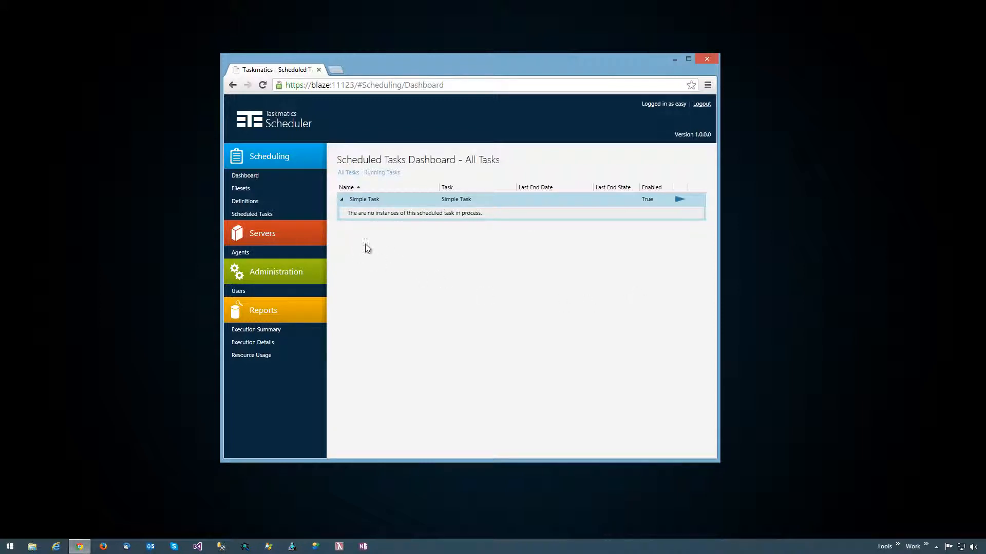
left_click(678, 199)
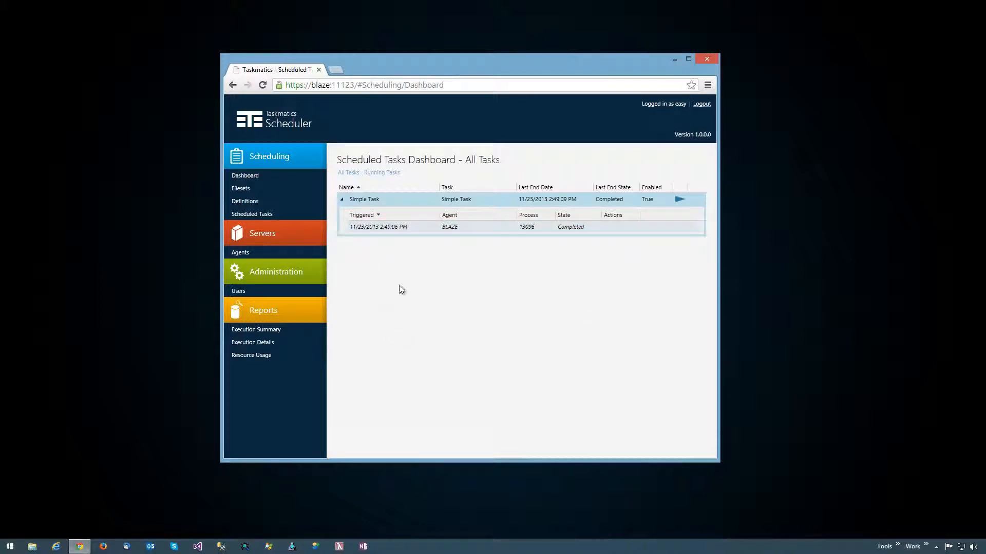
left_click(414, 227)
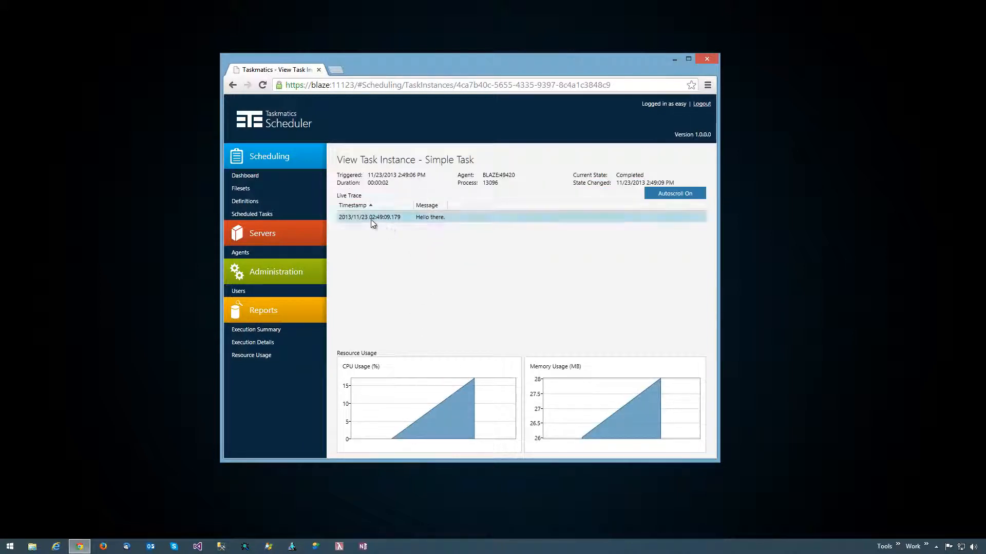
left_click(391, 218)
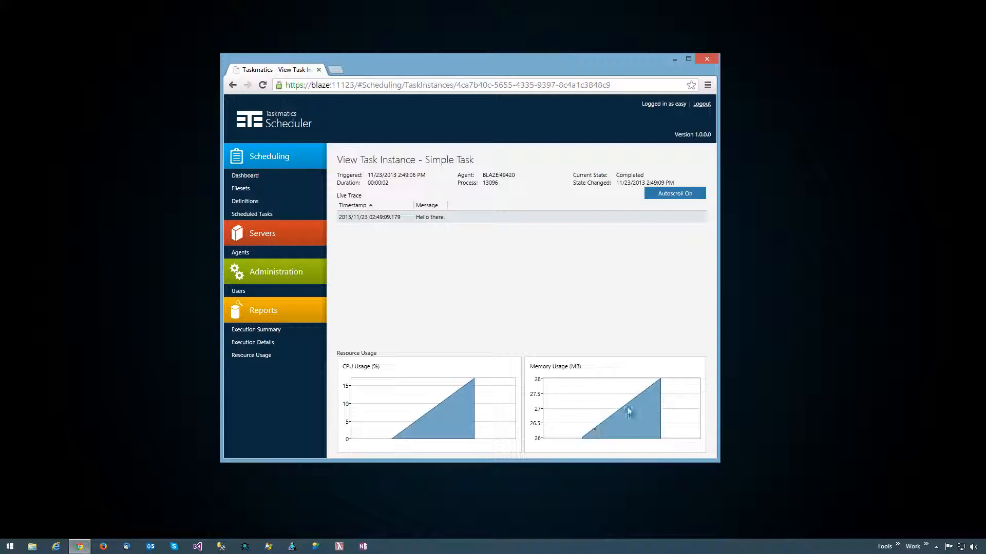
left_click(499, 216)
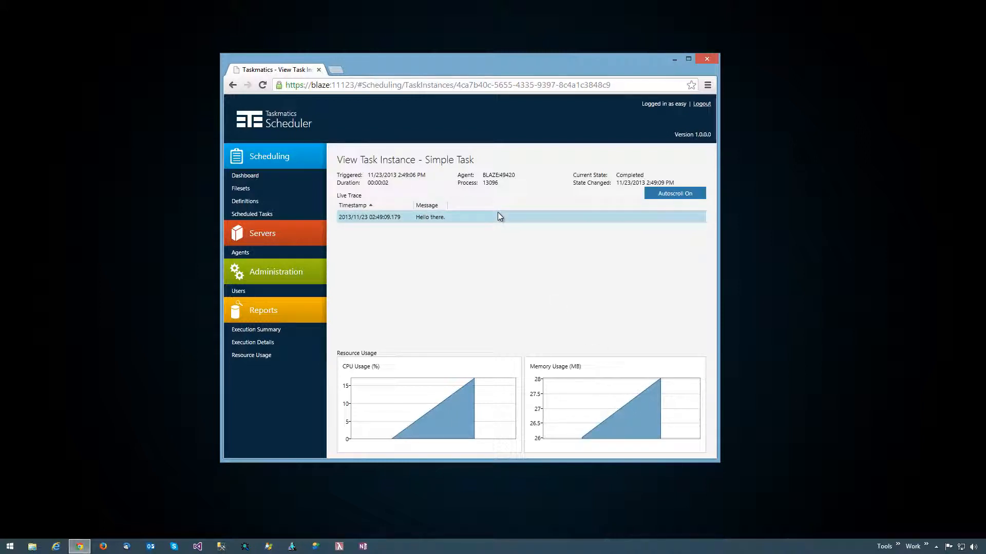